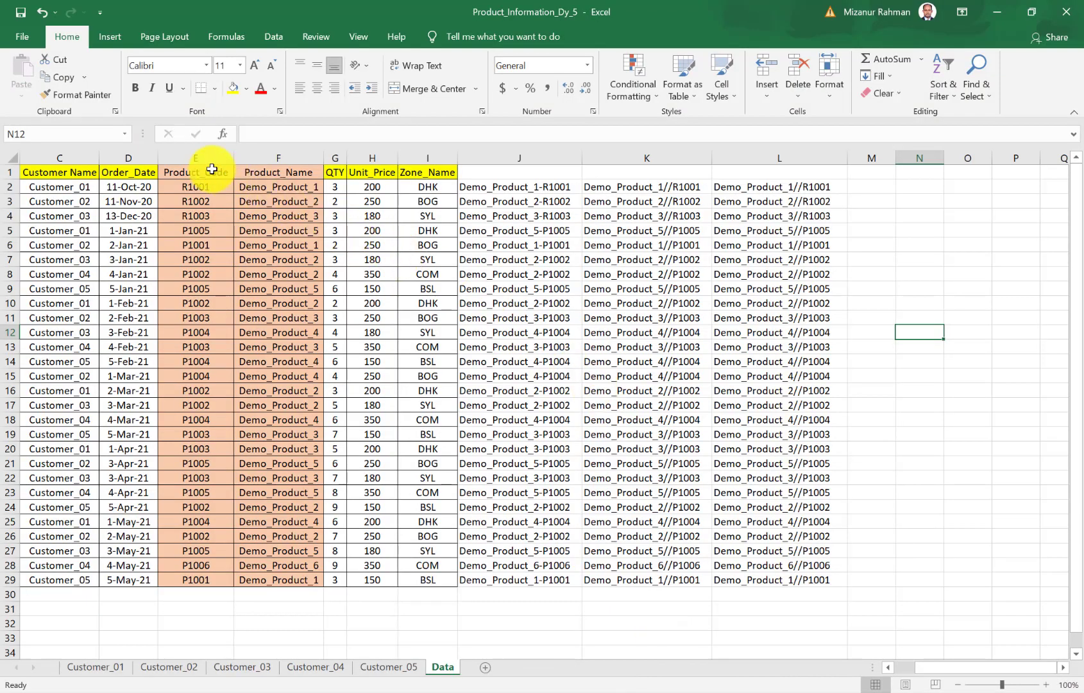
Compare the Product_Code and Product_Name columns with column J's combined text and columns K and L.
{"action": "left_click_drag", "start_coordinate": [206, 157], "coordinate": [266, 157]}
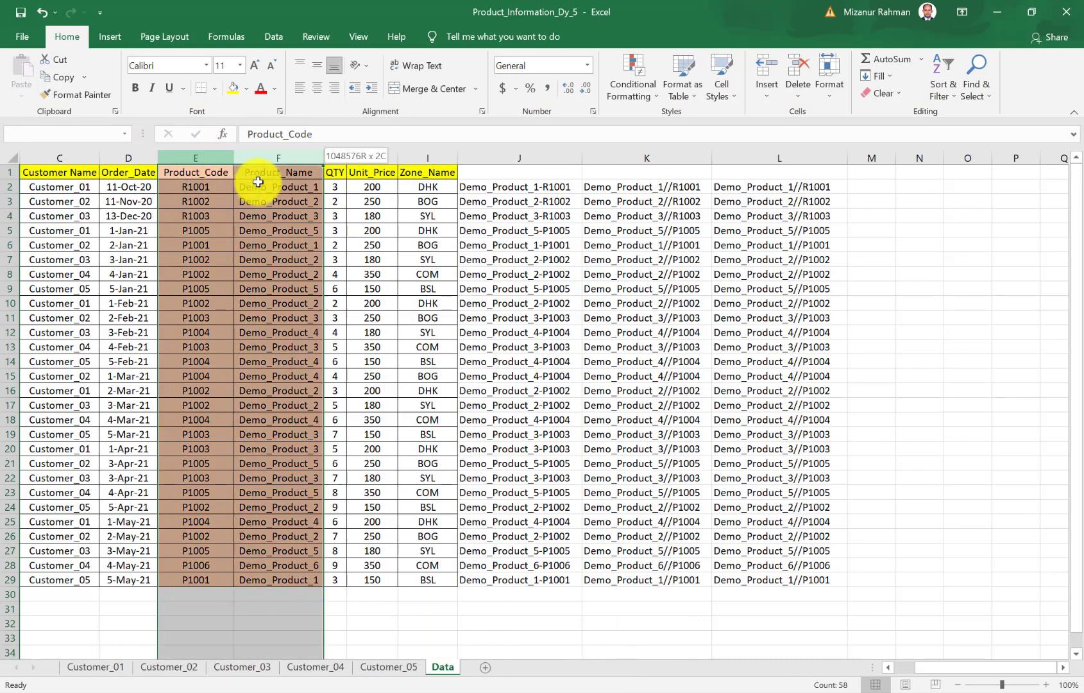
{"action": "left_click", "coordinate": [527, 157]}
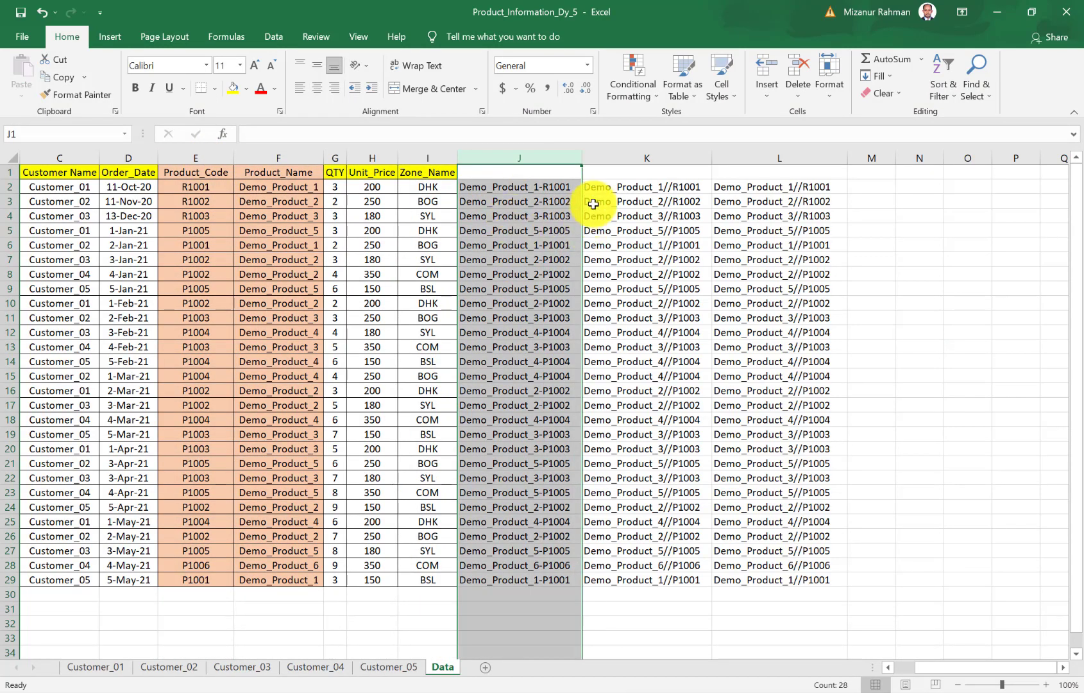
{"action": "left_click", "coordinate": [659, 158]}
{"action": "left_click", "coordinate": [764, 158]}
{"action": "left_click", "coordinate": [606, 154]}
{"action": "left_click", "coordinate": [542, 154]}
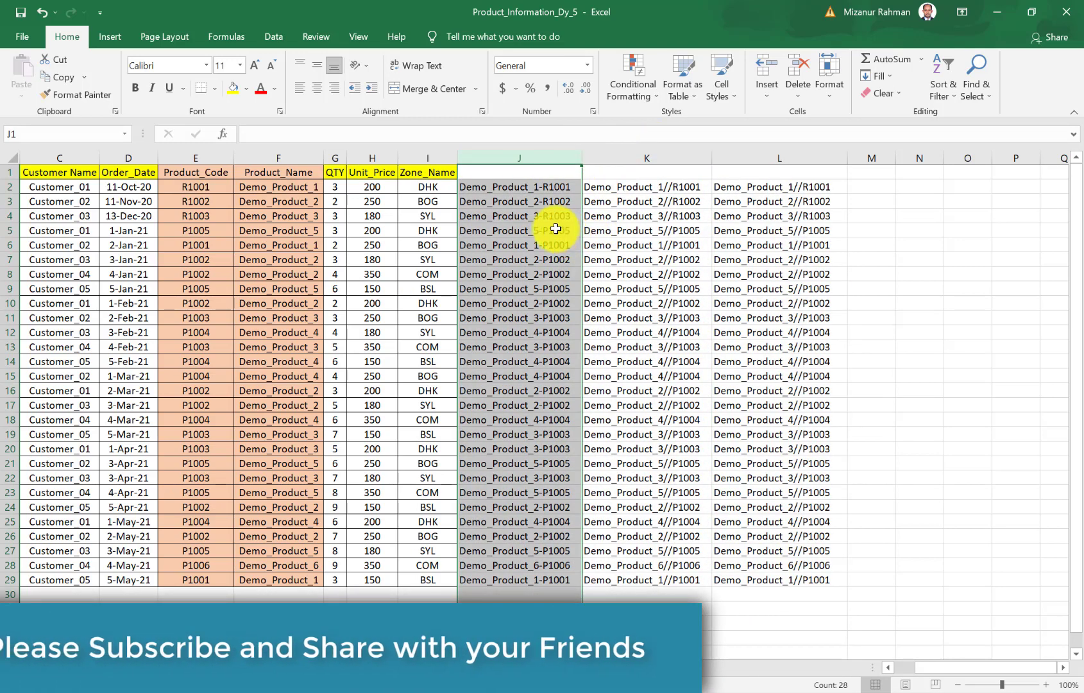
{"action": "left_click", "coordinate": [504, 187]}
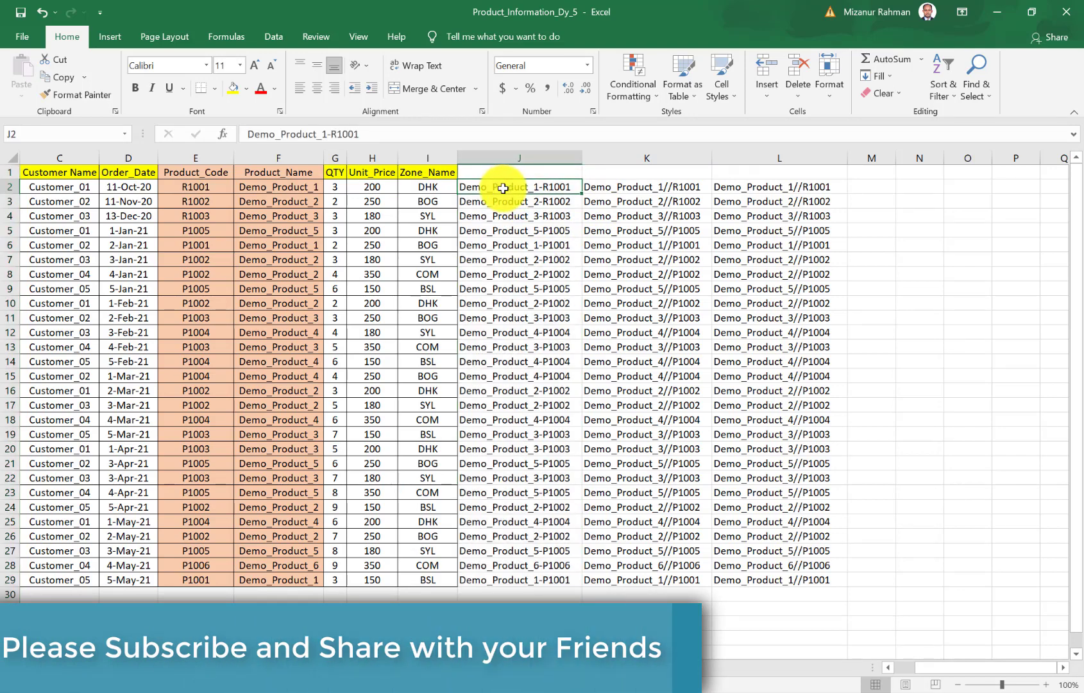
{"action": "left_click", "coordinate": [195, 158]}
{"action": "left_click_drag", "start_coordinate": [160, 158], "coordinate": [249, 160]}
{"action": "left_click", "coordinate": [511, 187]}
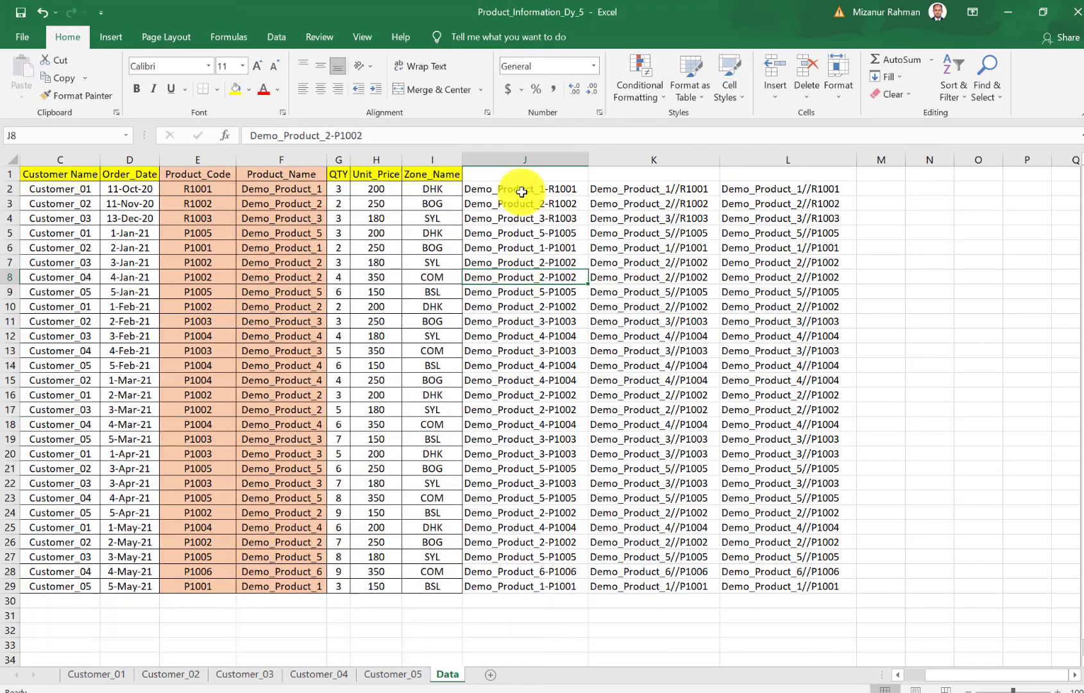
{"action": "left_click", "coordinate": [522, 191]}
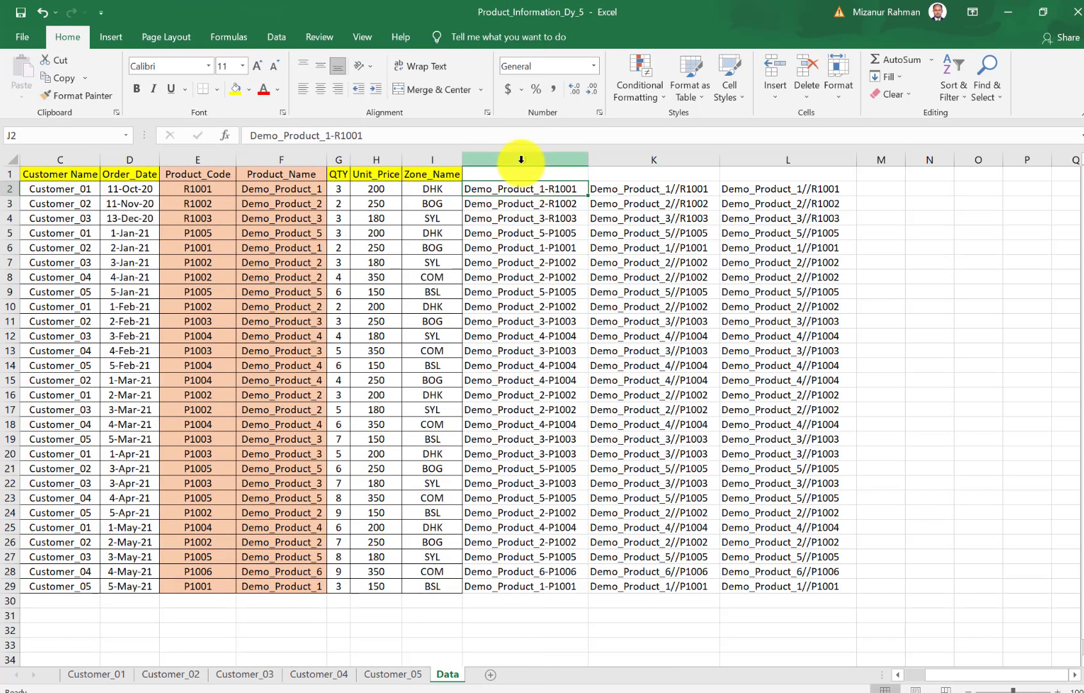
Check J2 and J12 against F2's product name, then select all of column J.
{"action": "left_click", "coordinate": [523, 159]}
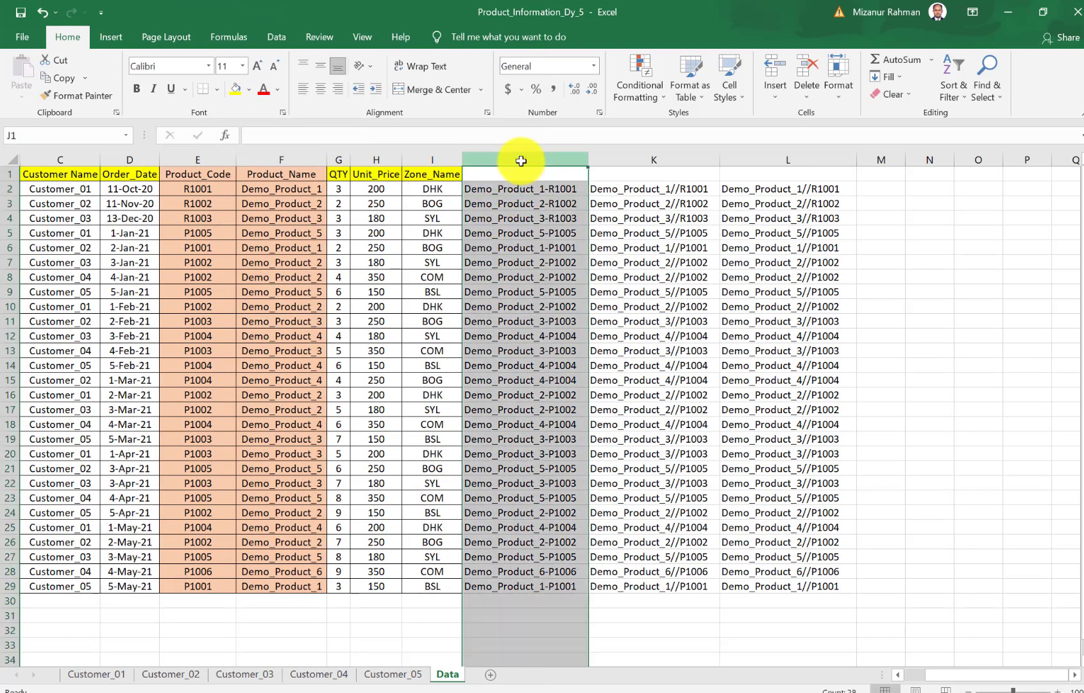
{"action": "left_click", "coordinate": [501, 190]}
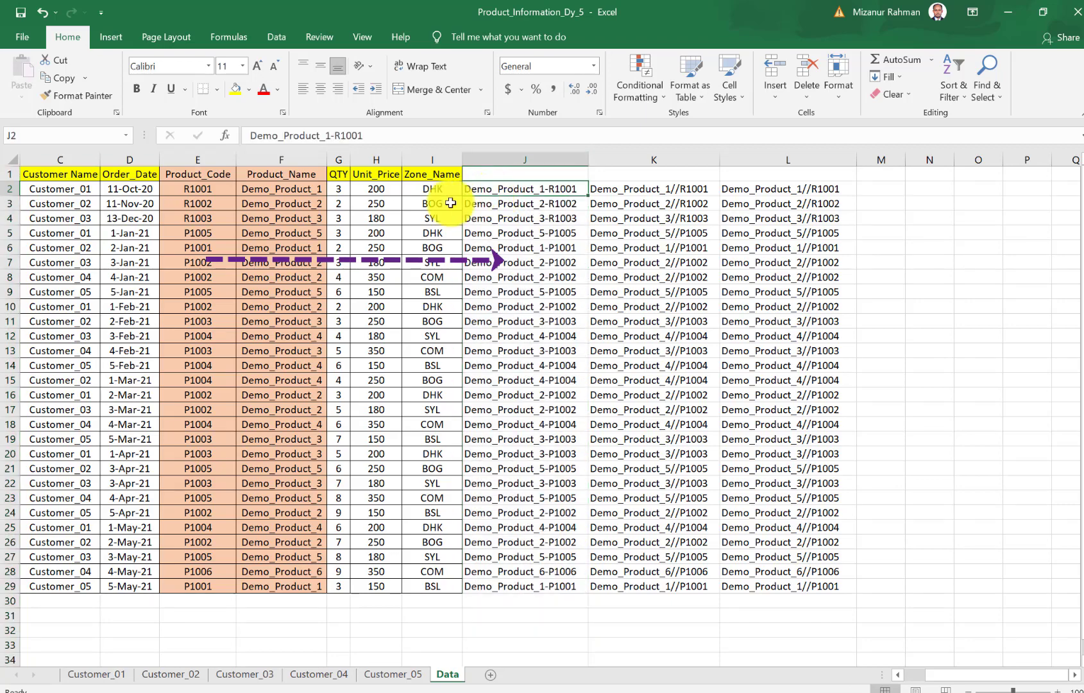
{"action": "left_click", "coordinate": [195, 158]}
{"action": "left_click", "coordinate": [281, 158]}
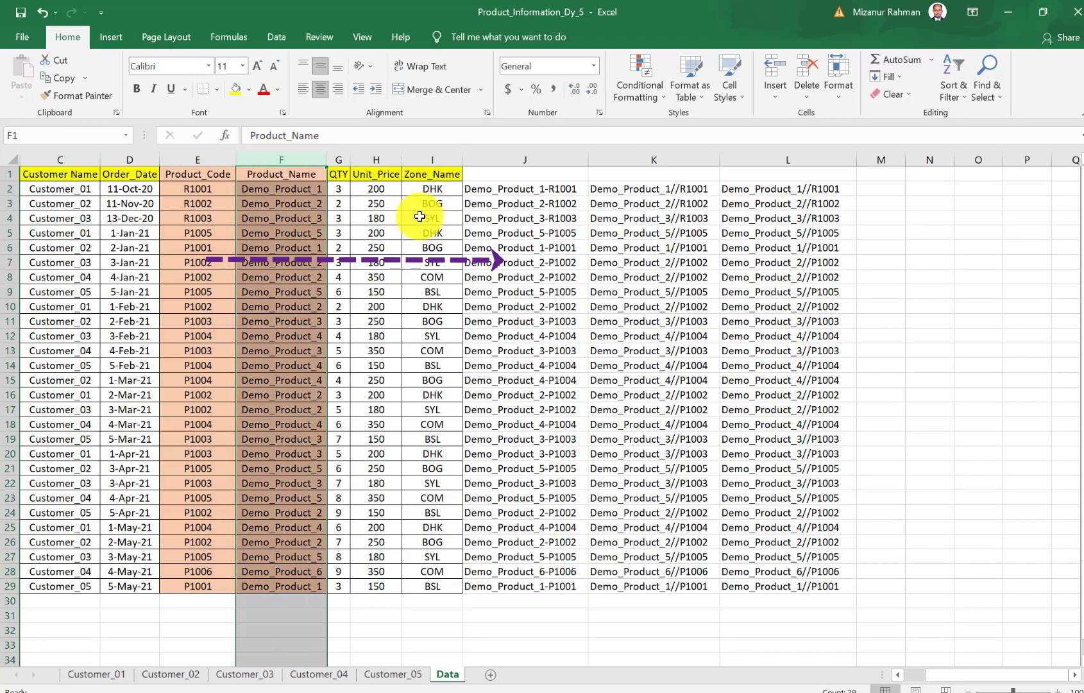
{"action": "left_click", "coordinate": [308, 188]}
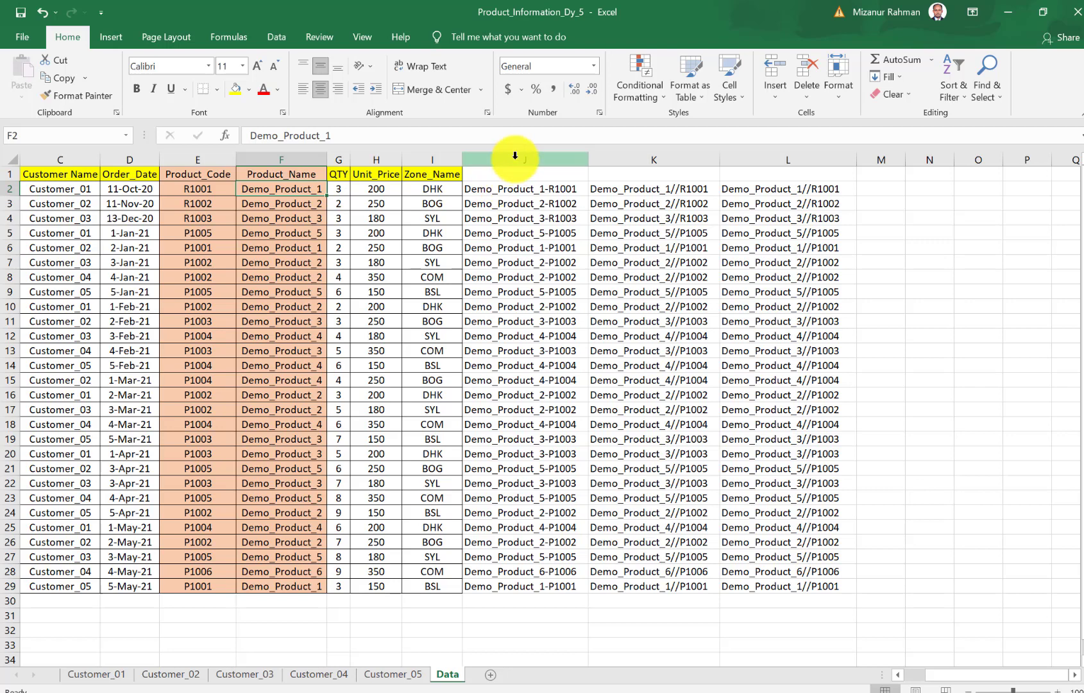
{"action": "left_click", "coordinate": [510, 159]}
{"action": "left_click", "coordinate": [513, 195]}
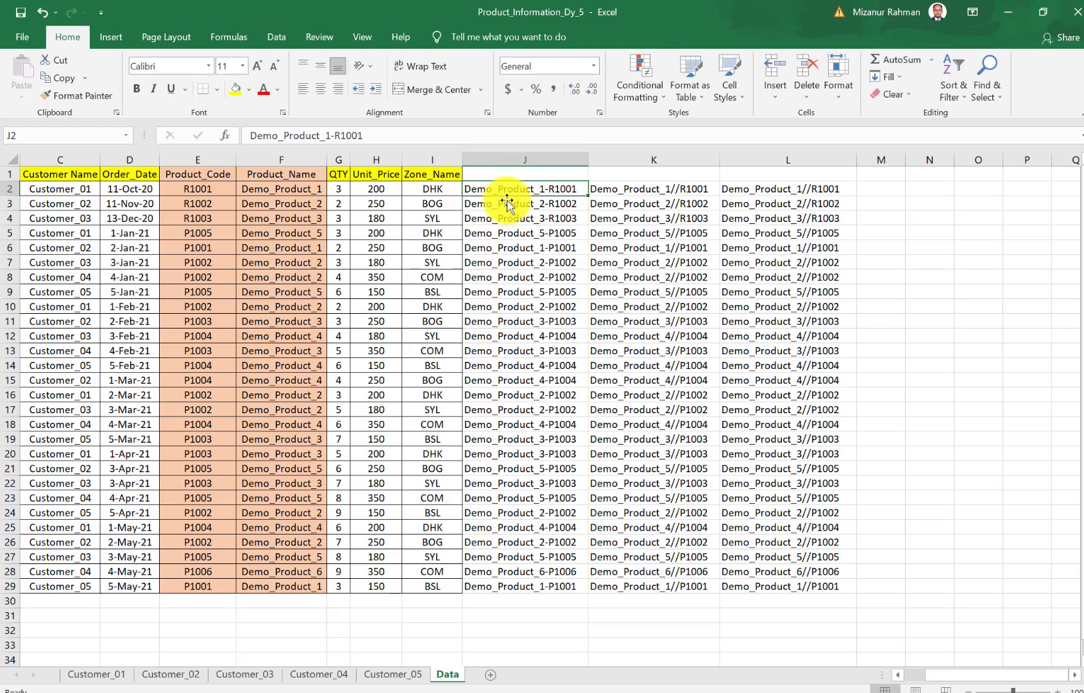
{"action": "left_click_drag", "start_coordinate": [212, 160], "coordinate": [282, 160]}
{"action": "left_click_drag", "start_coordinate": [612, 159], "coordinate": [734, 165]}
{"action": "left_click", "coordinate": [524, 160]}
{"action": "left_click", "coordinate": [521, 339]}
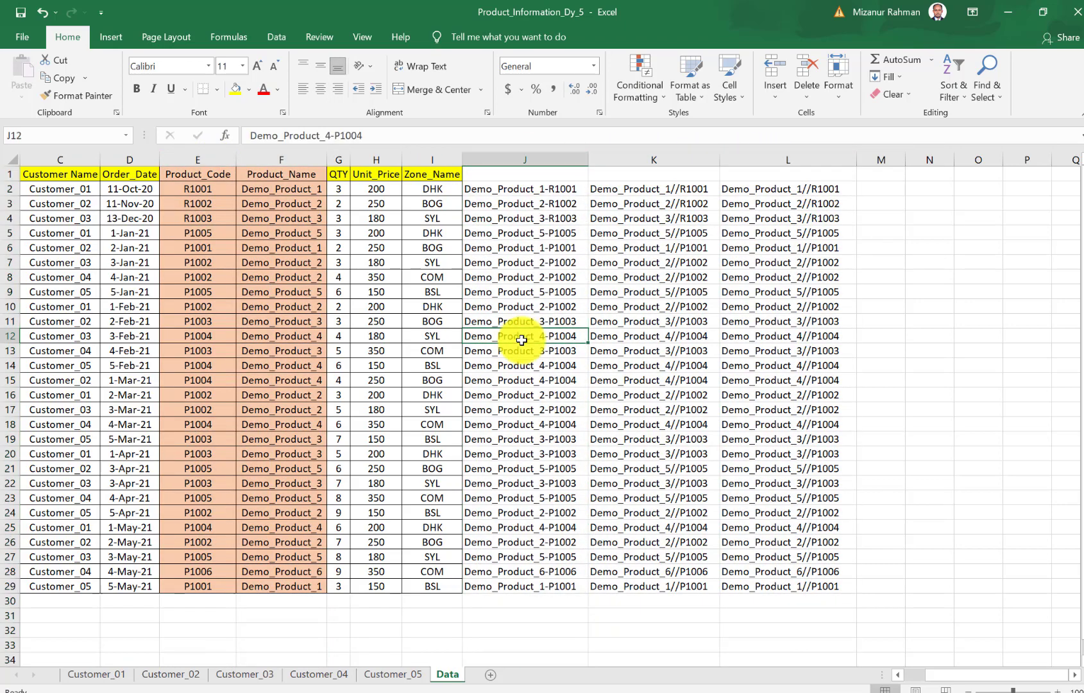
{"action": "left_click", "coordinate": [505, 158]}
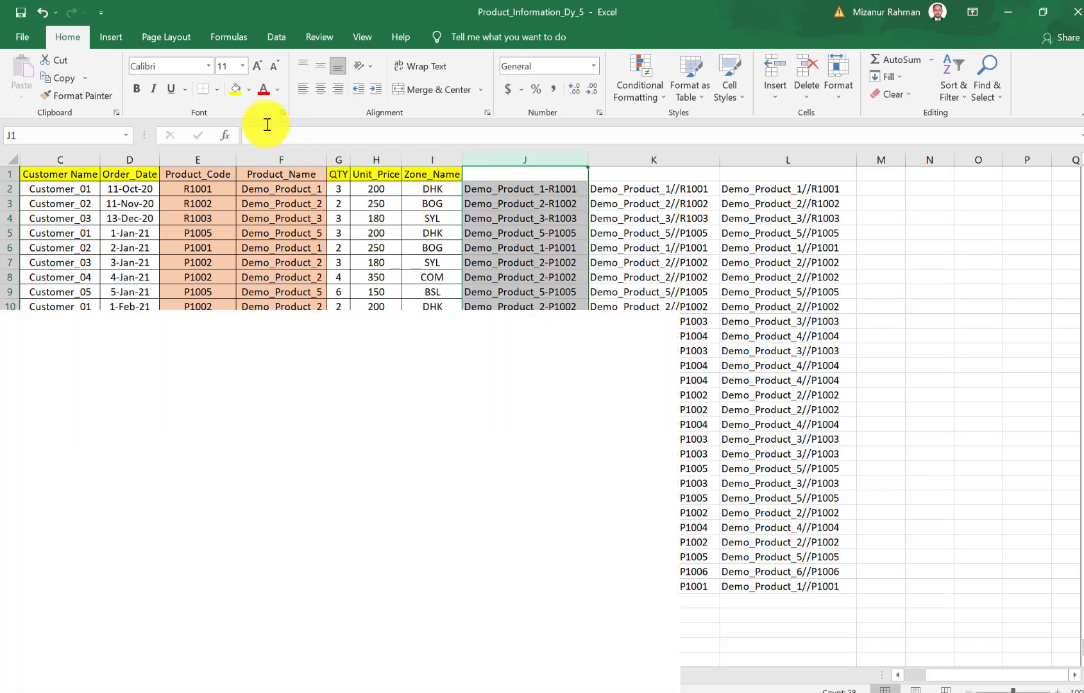
Launch Text to Columns from the Data tab for column J, trying Fixed width before settling on Delimited.
{"action": "left_click", "coordinate": [277, 36]}
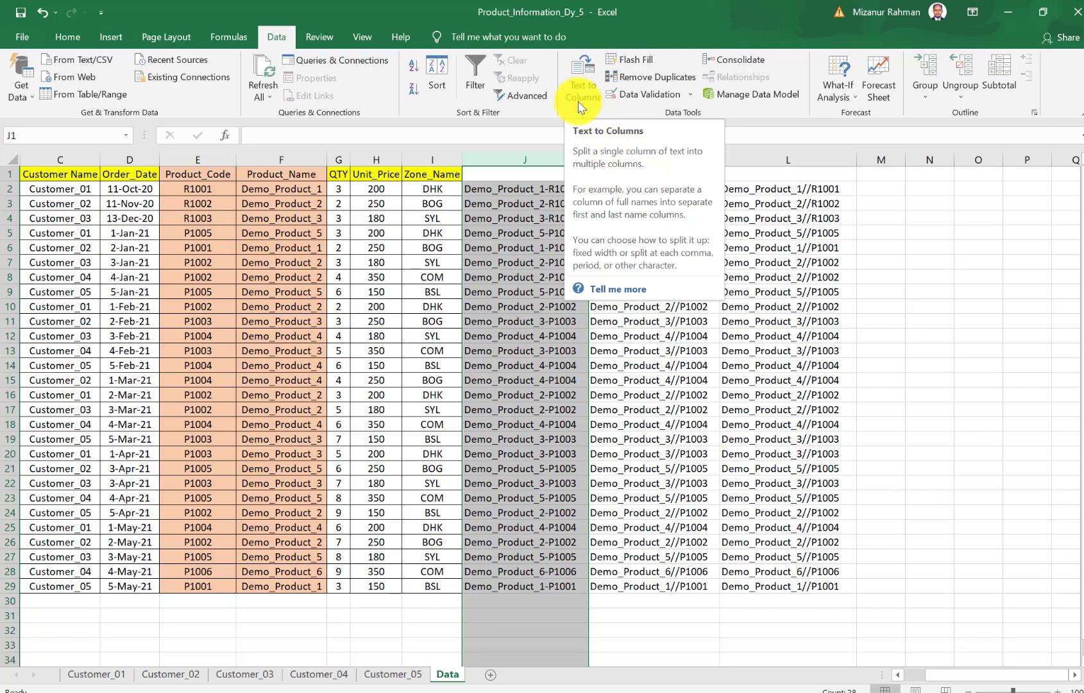
{"action": "left_click", "coordinate": [587, 73]}
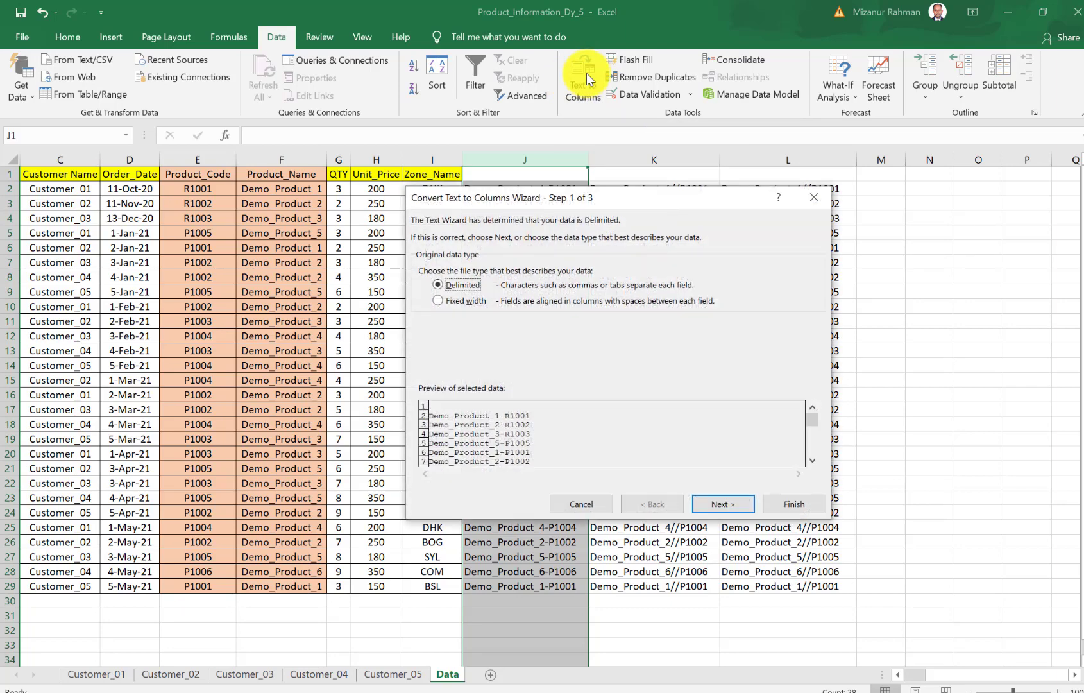
{"action": "left_click_drag", "start_coordinate": [618, 197], "coordinate": [809, 197]}
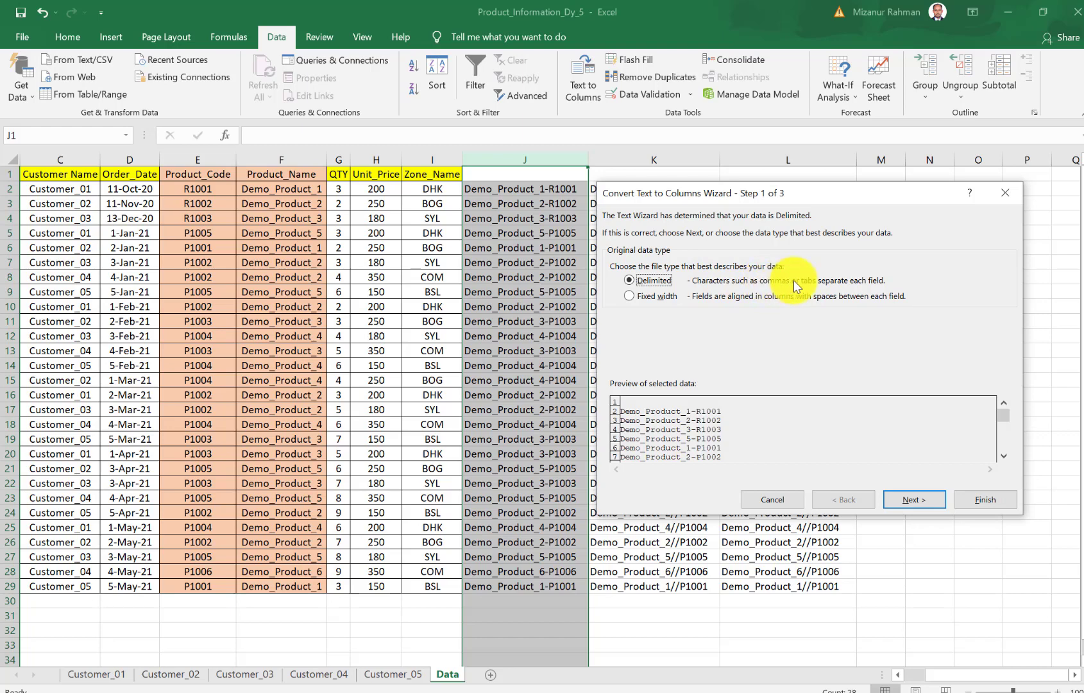
{"action": "left_click", "coordinate": [631, 295]}
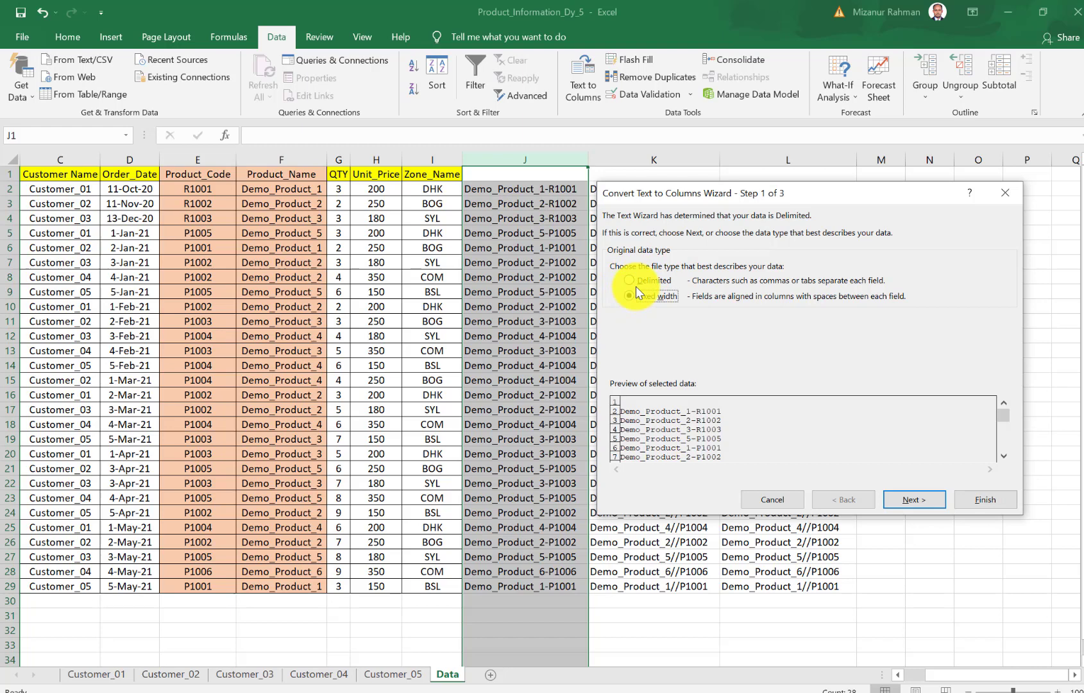
{"action": "left_click", "coordinate": [655, 280]}
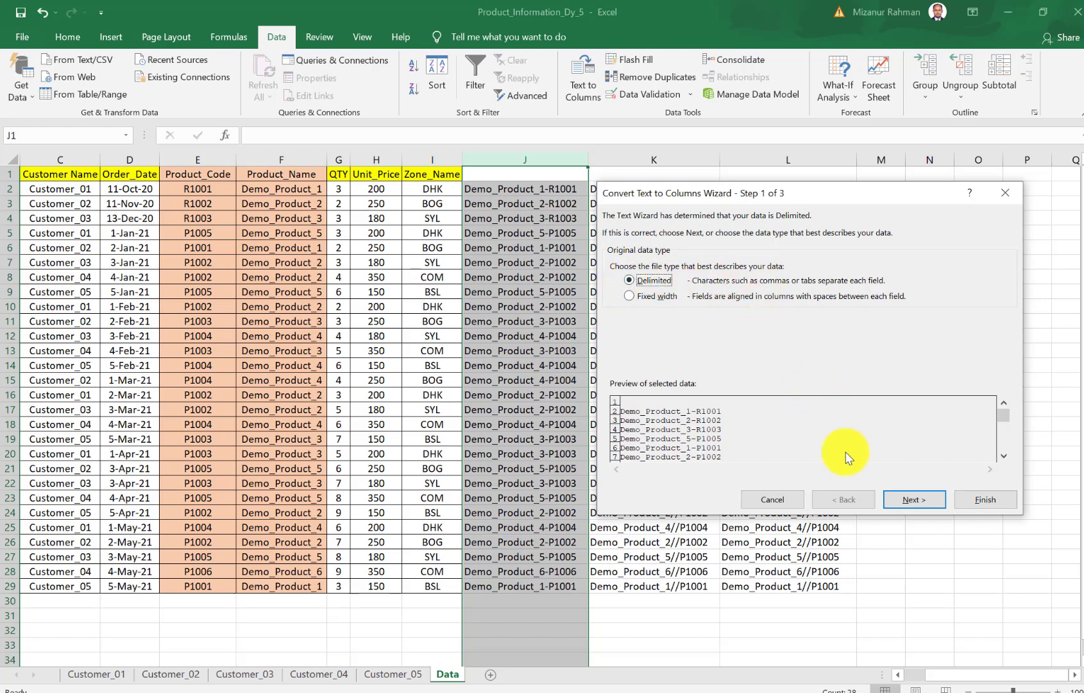
Use Other with a hyphen '-' as the delimiter and advance the wizard to Step 3.
{"action": "left_click", "coordinate": [912, 499]}
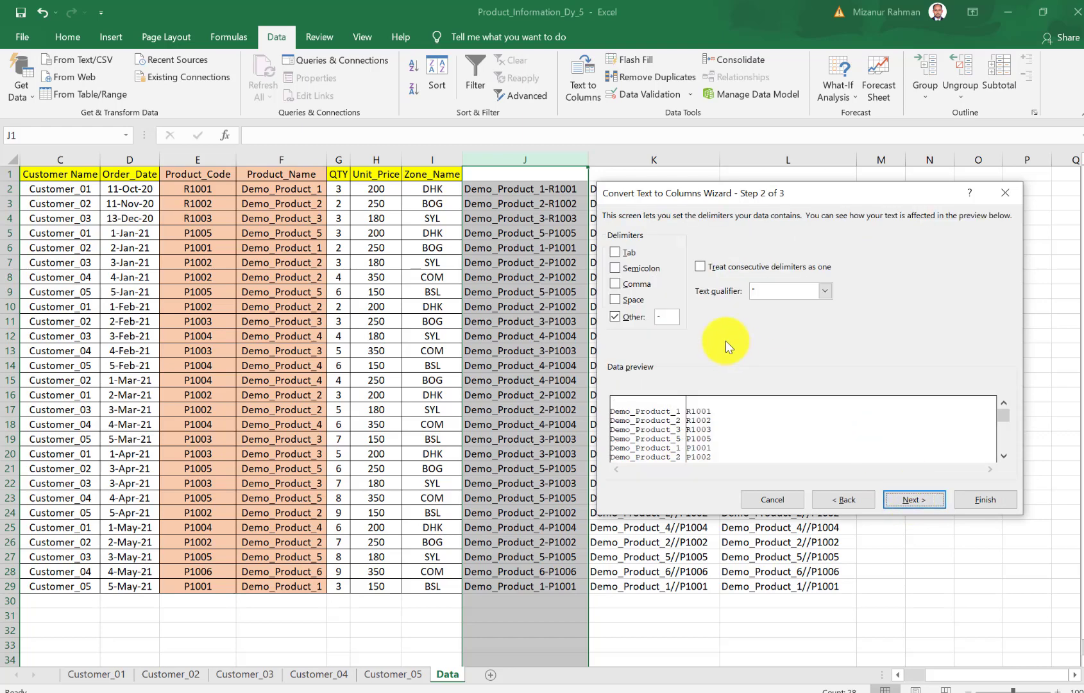
{"action": "left_click", "coordinate": [616, 255]}
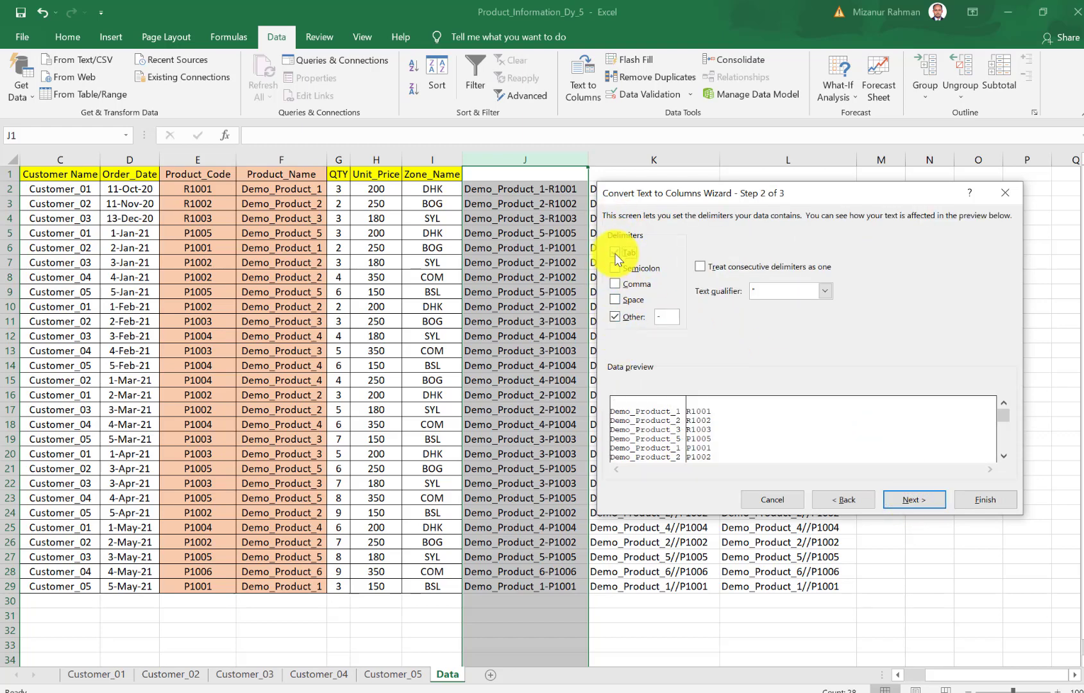
{"action": "left_click", "coordinate": [614, 319]}
{"action": "left_click", "coordinate": [613, 318]}
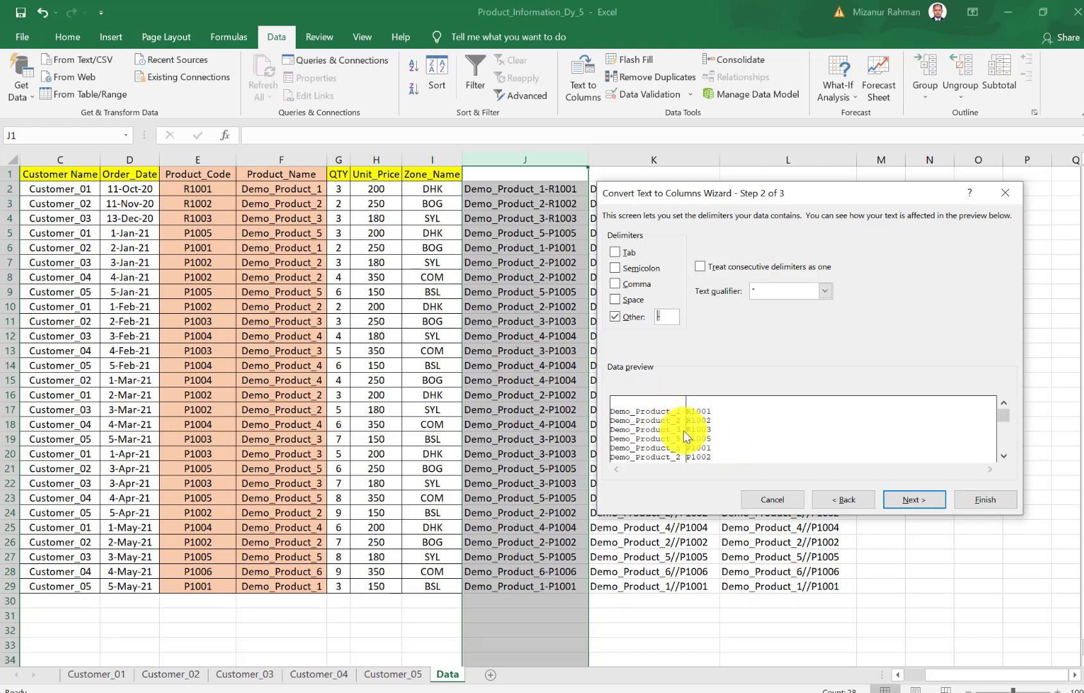
{"action": "left_click", "coordinate": [914, 501]}
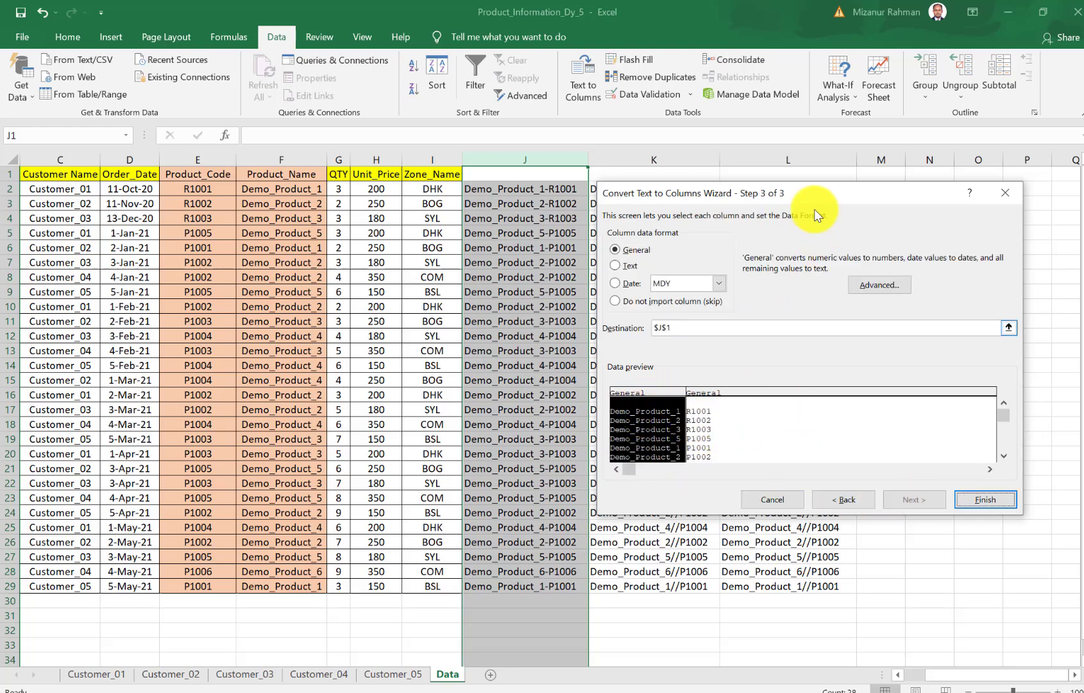
Set both split columns in the preview to Text format.
{"action": "left_click_drag", "start_coordinate": [811, 187], "coordinate": [316, 189]}
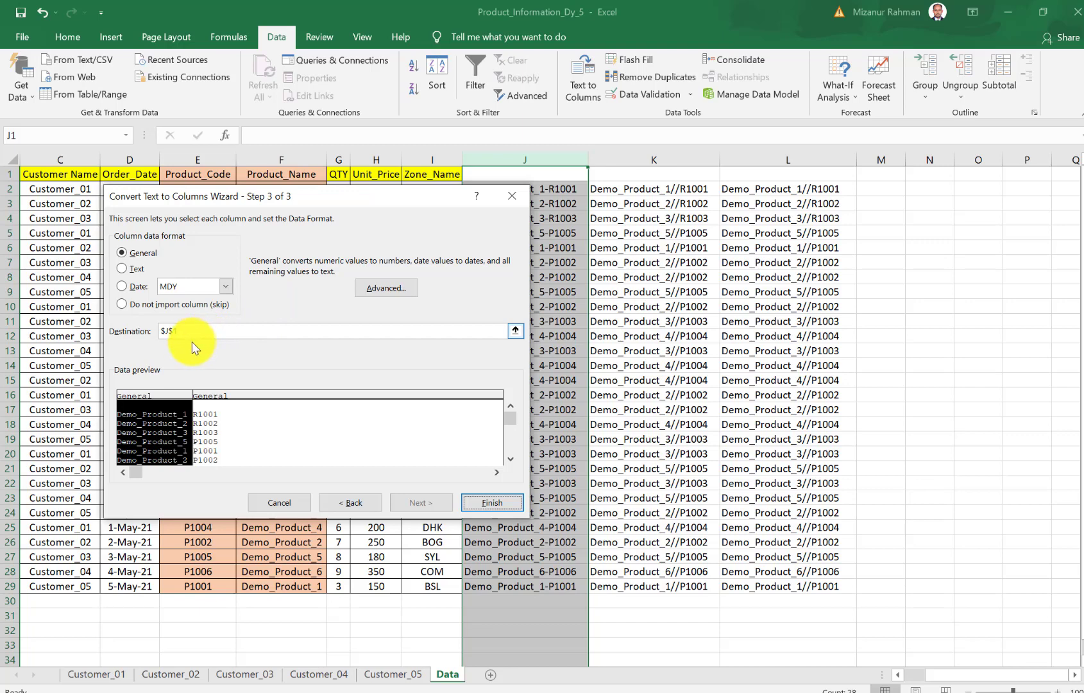
{"action": "left_click", "coordinate": [124, 252]}
{"action": "left_click", "coordinate": [121, 269]}
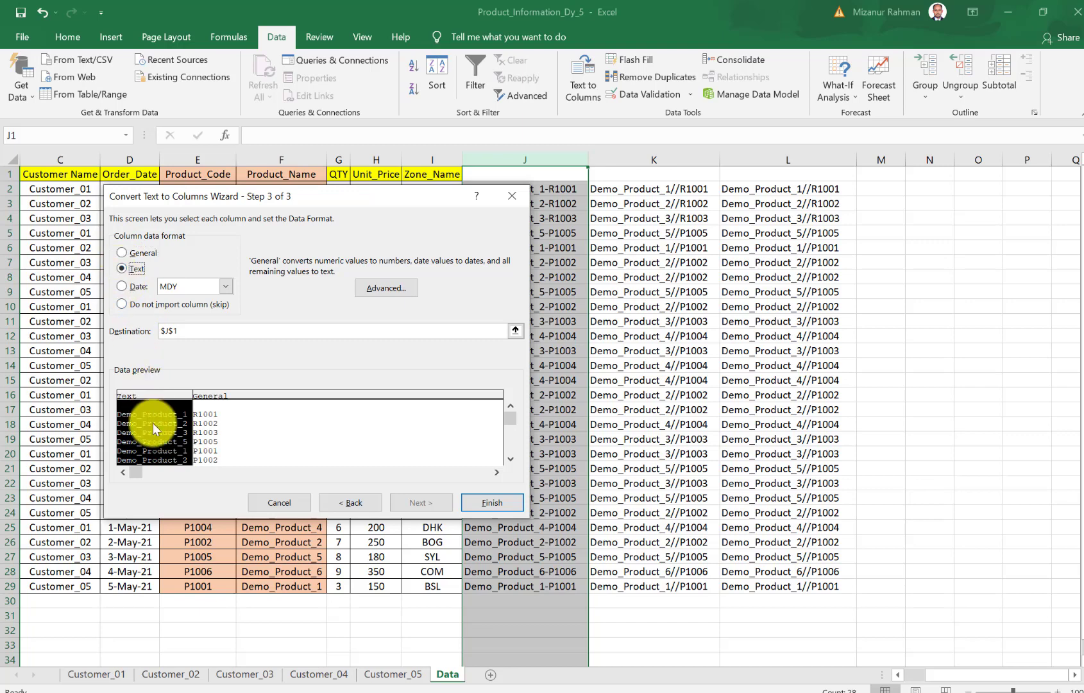
{"action": "left_click", "coordinate": [203, 395]}
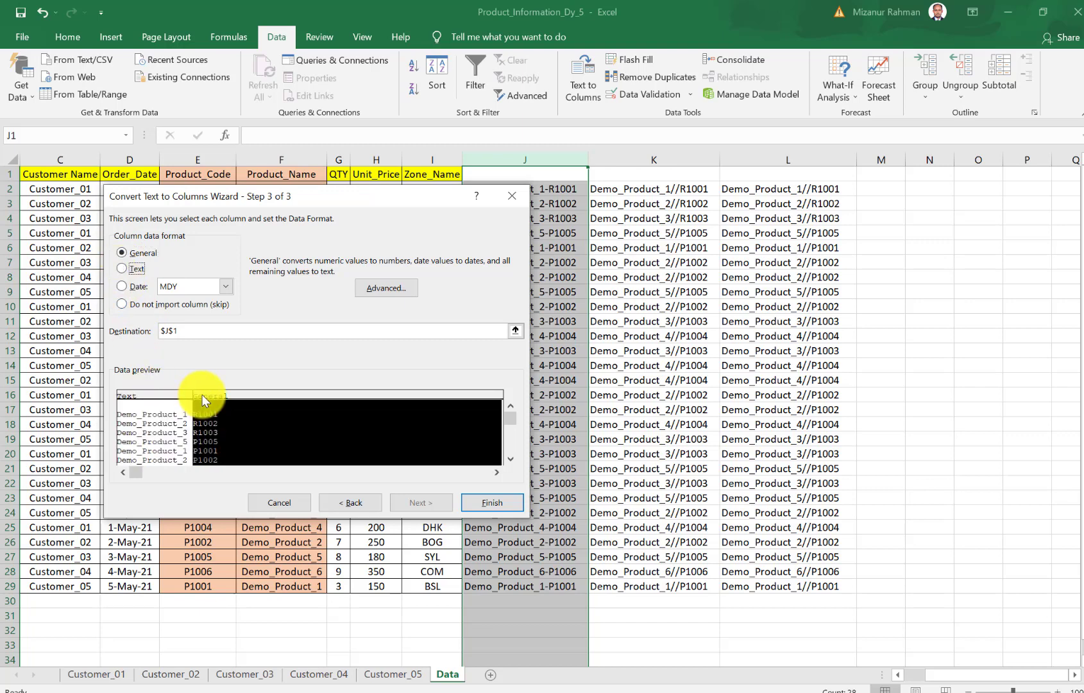
{"action": "left_click", "coordinate": [121, 268]}
{"action": "left_click", "coordinate": [152, 396]}
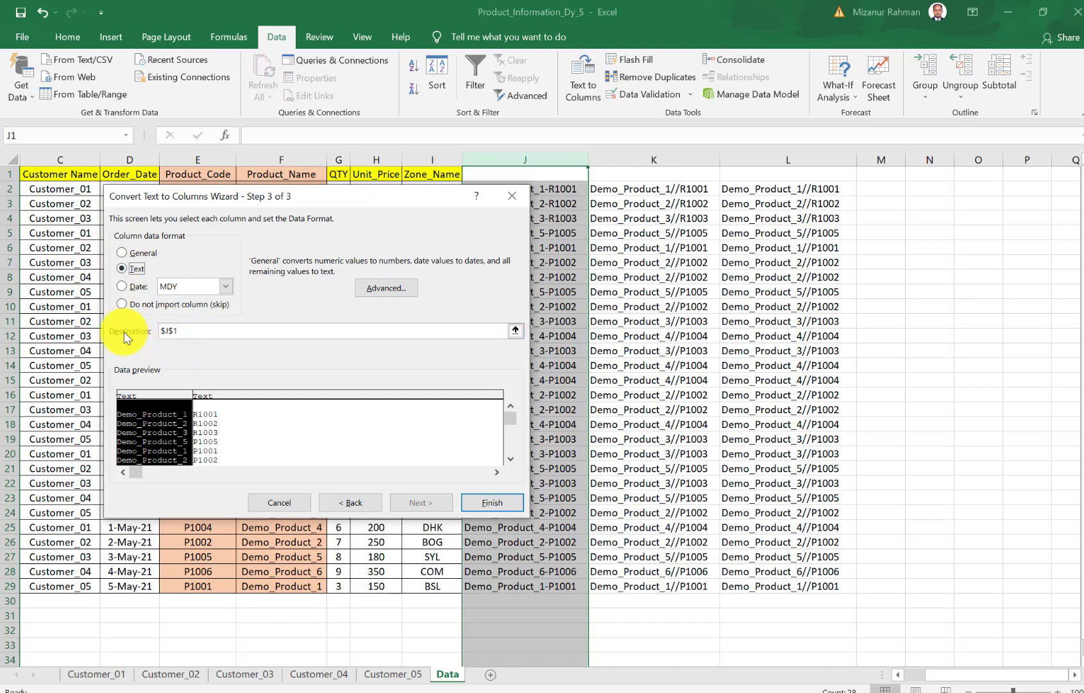
Change the split destination to columns M:N.
{"action": "left_click", "coordinate": [182, 329]}
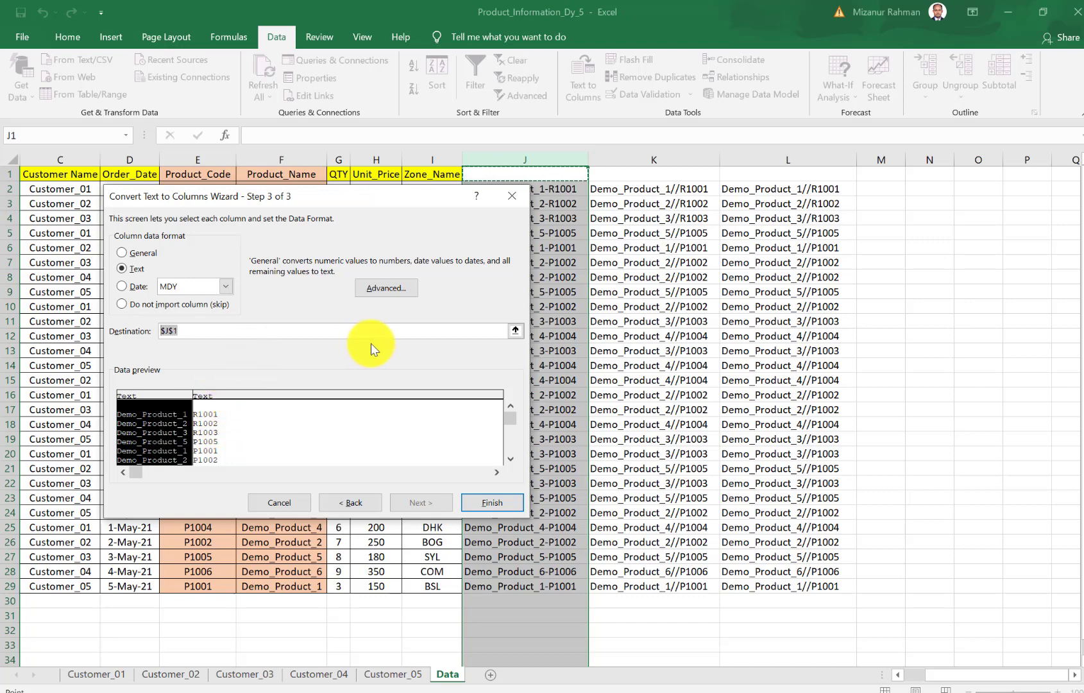
{"action": "left_click", "coordinate": [514, 329]}
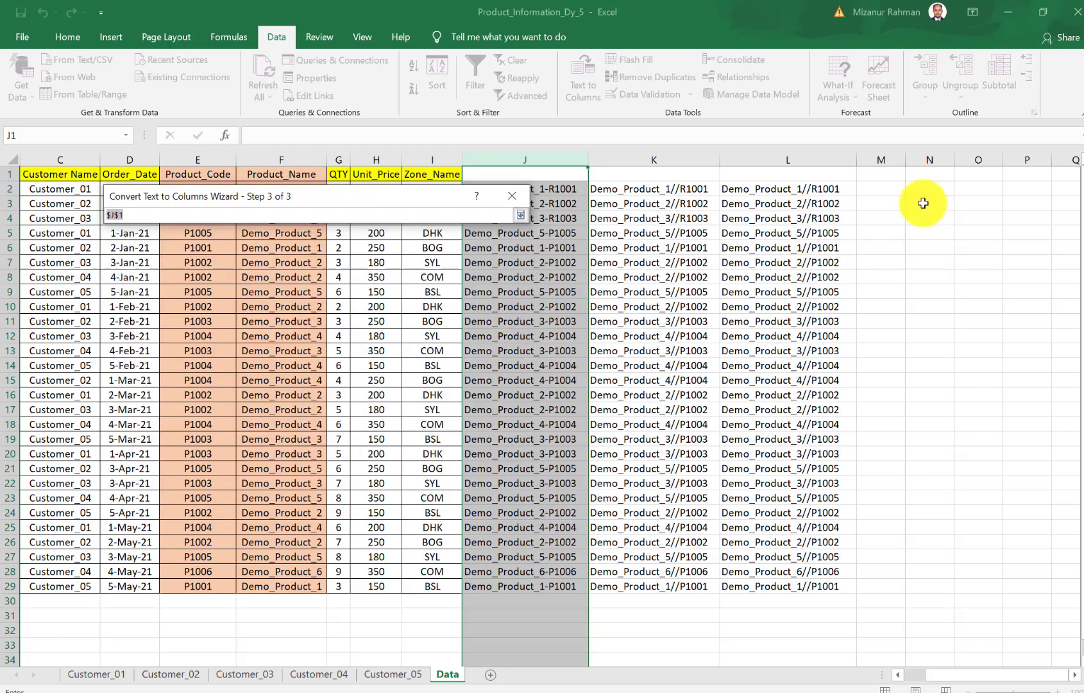
{"action": "left_click_drag", "start_coordinate": [893, 156], "coordinate": [941, 168]}
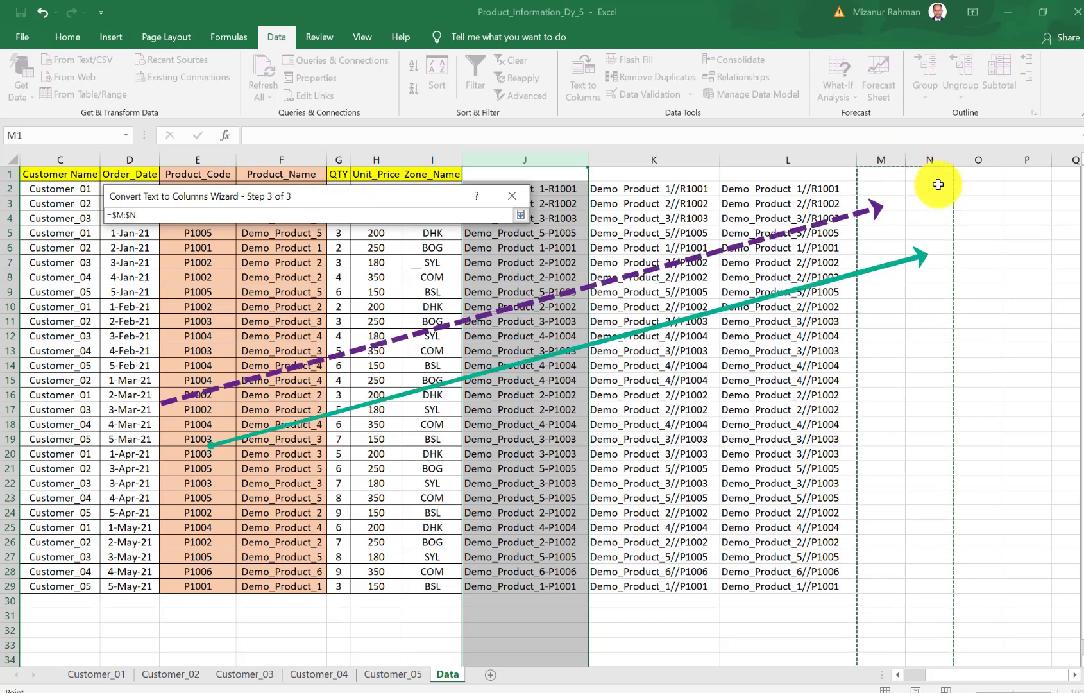
{"action": "left_click", "coordinate": [521, 214]}
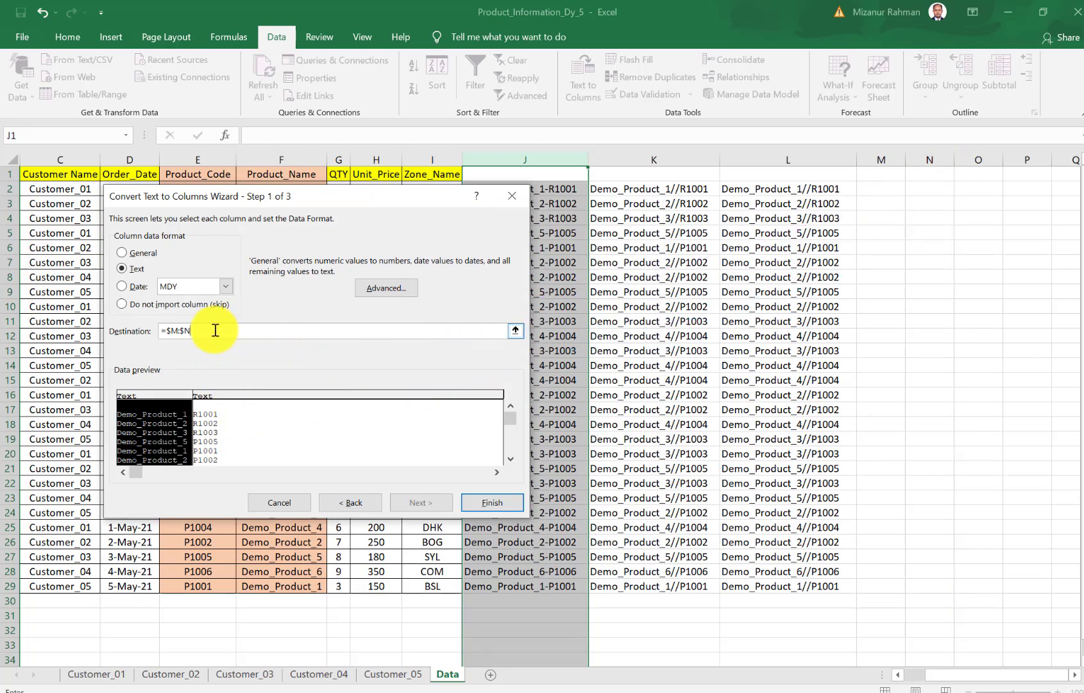
Finish the split into columns M and N and autofit their widths.
{"action": "left_click", "coordinate": [486, 501]}
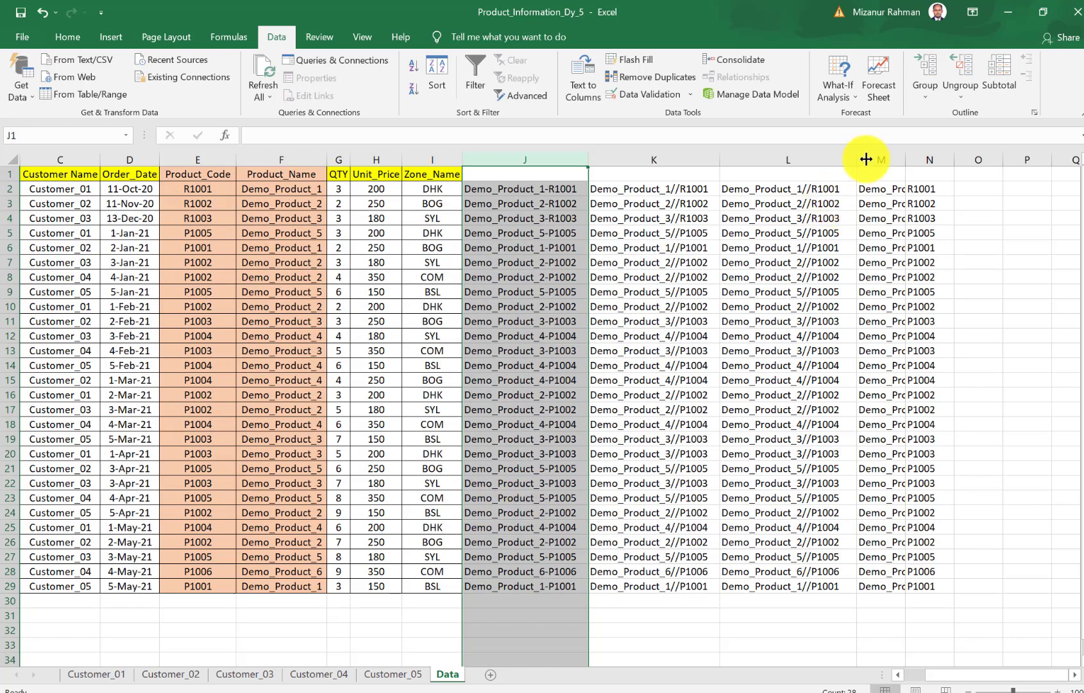
{"action": "left_click_drag", "start_coordinate": [880, 158], "coordinate": [908, 162]}
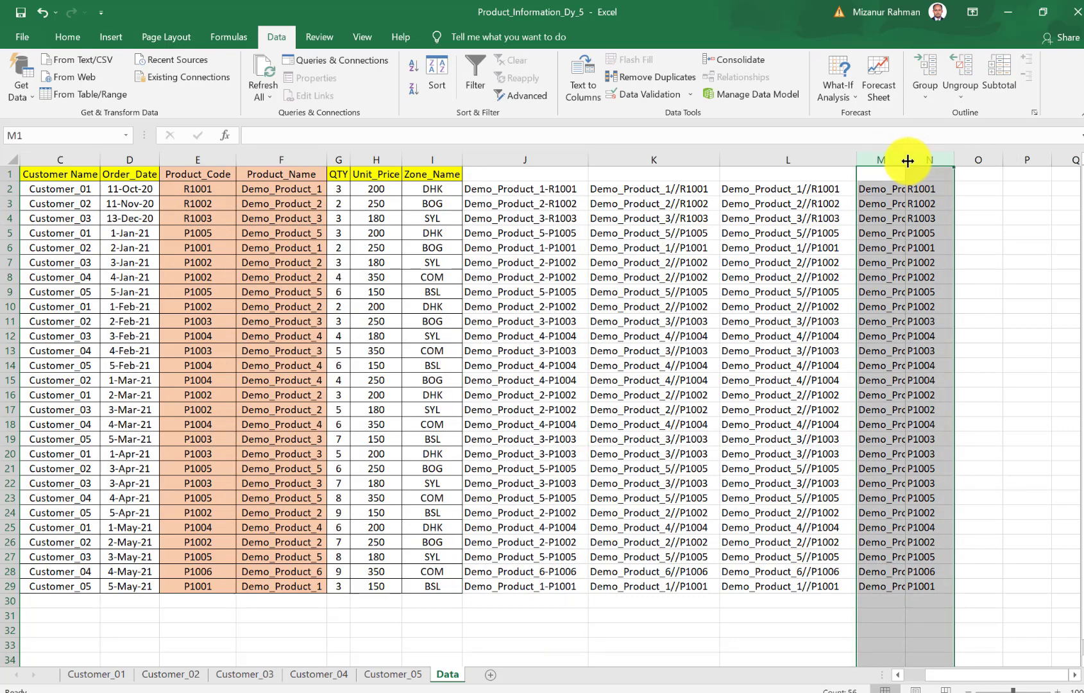
{"action": "double_click", "coordinate": [908, 160]}
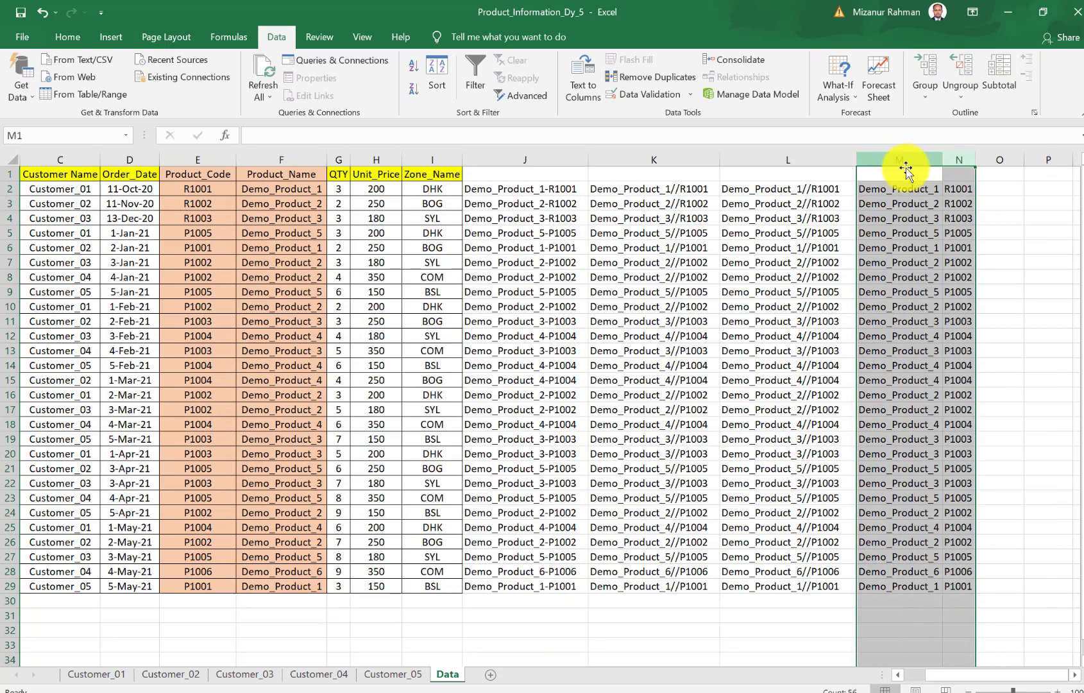
Give columns M and N a light green fill and All Borders, then recheck J2.
{"action": "left_click", "coordinate": [37, 35]}
{"action": "key", "text": "Escape"}
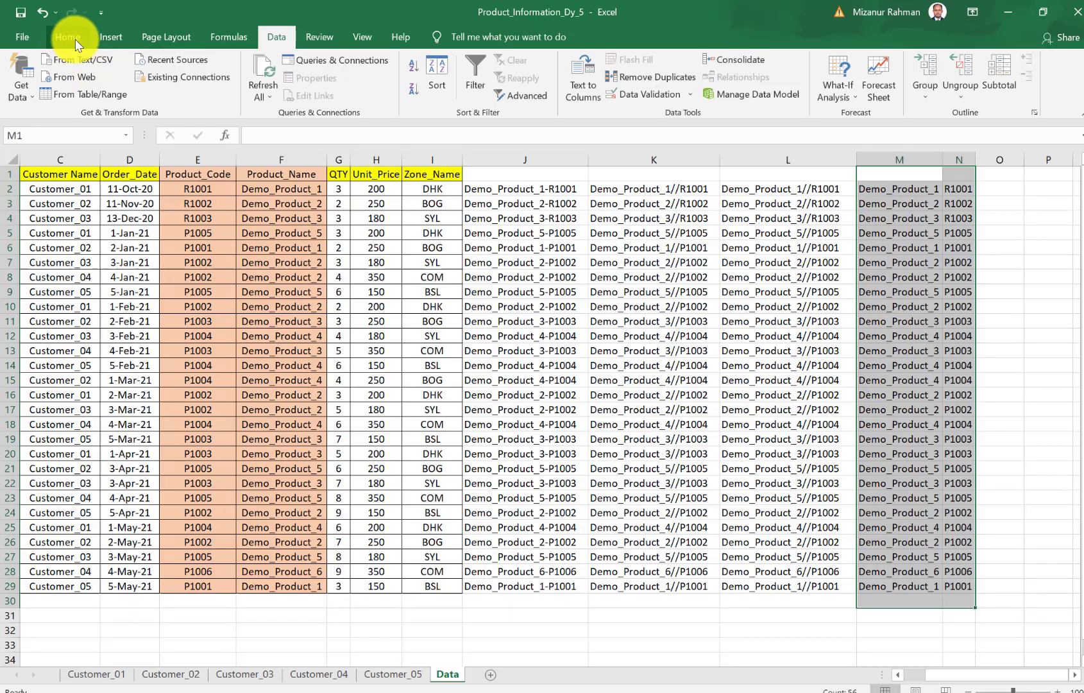
{"action": "left_click", "coordinate": [75, 39]}
{"action": "left_click", "coordinate": [248, 89]}
{"action": "left_click", "coordinate": [353, 150]}
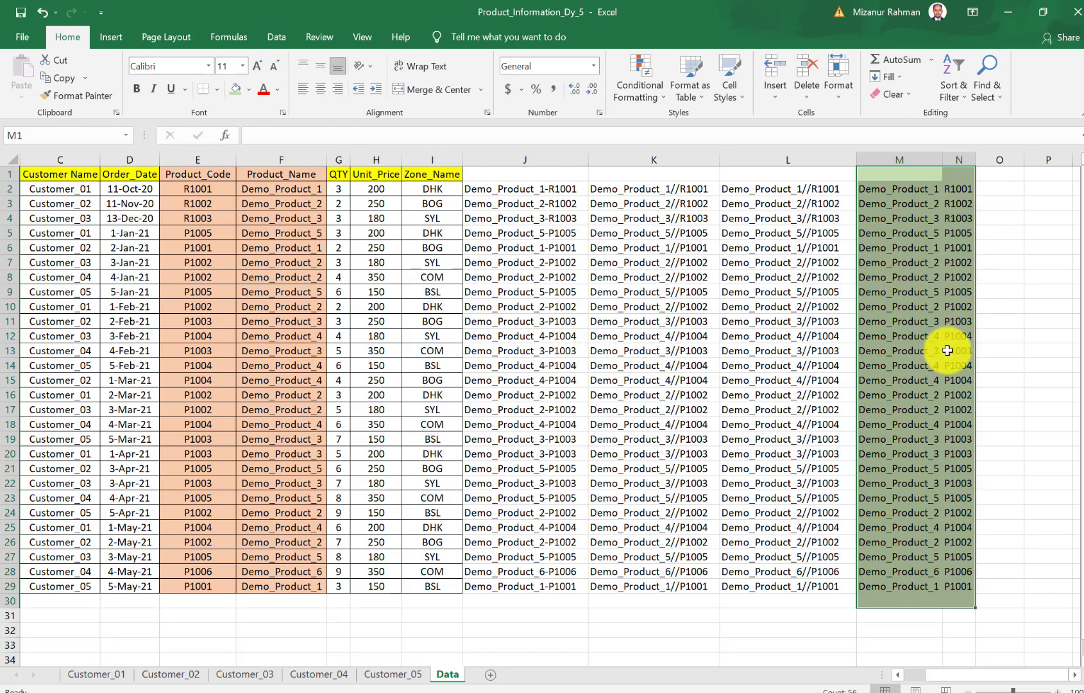
{"action": "left_click", "coordinate": [217, 89]}
{"action": "left_click", "coordinate": [247, 224]}
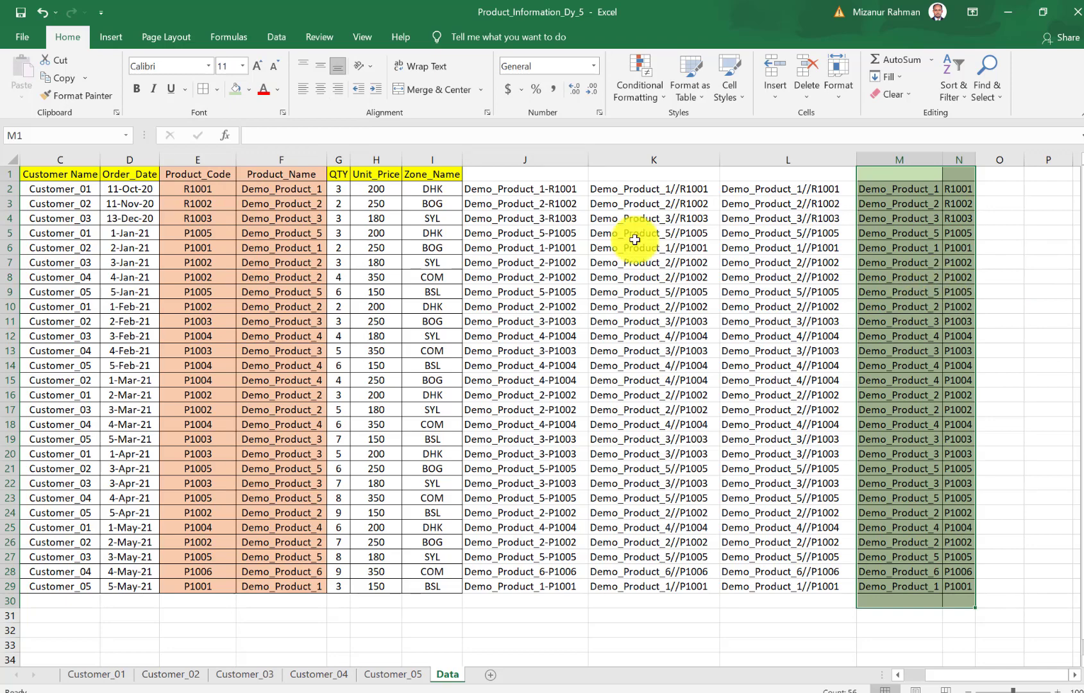
{"action": "left_click", "coordinate": [524, 189]}
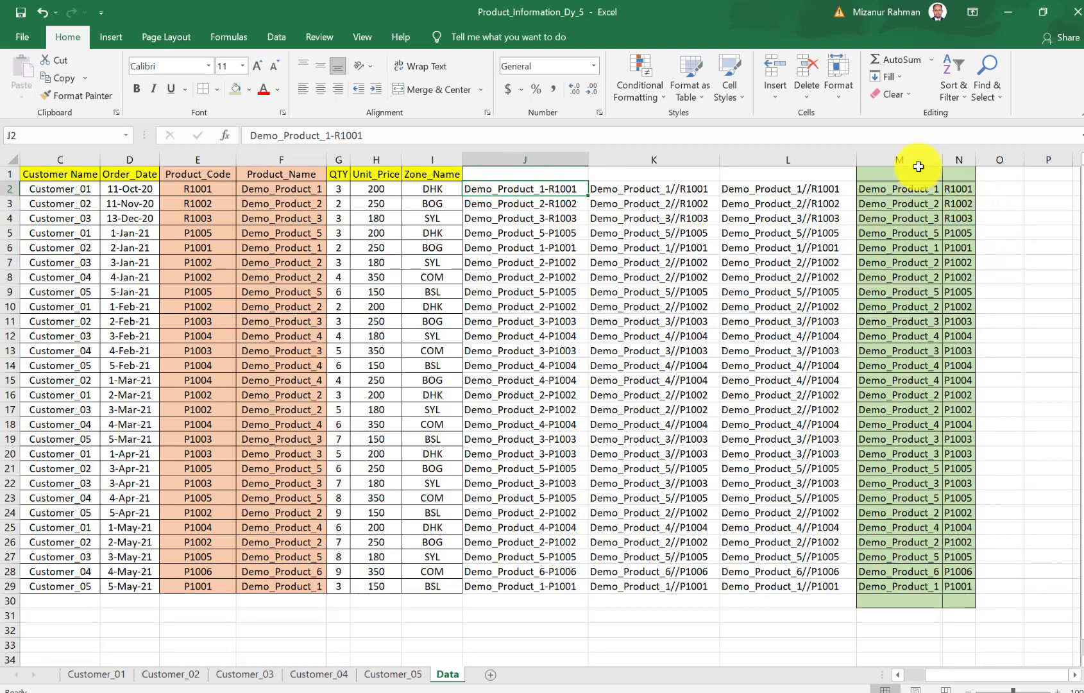
{"action": "left_click_drag", "start_coordinate": [919, 165], "coordinate": [955, 166]}
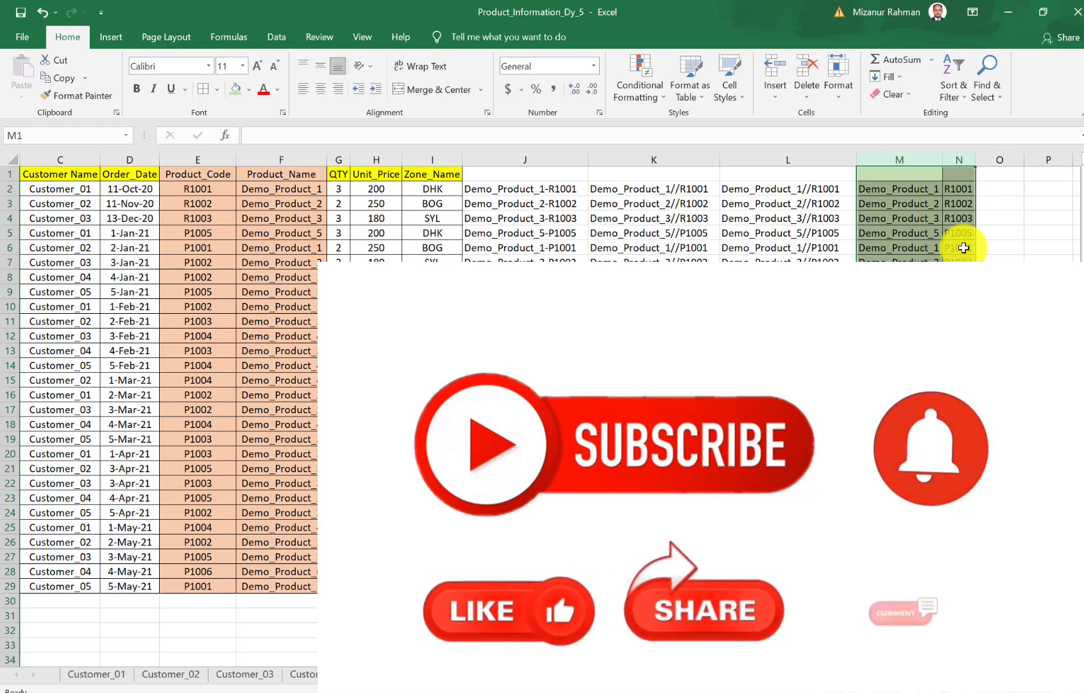
{"action": "left_click", "coordinate": [1000, 307]}
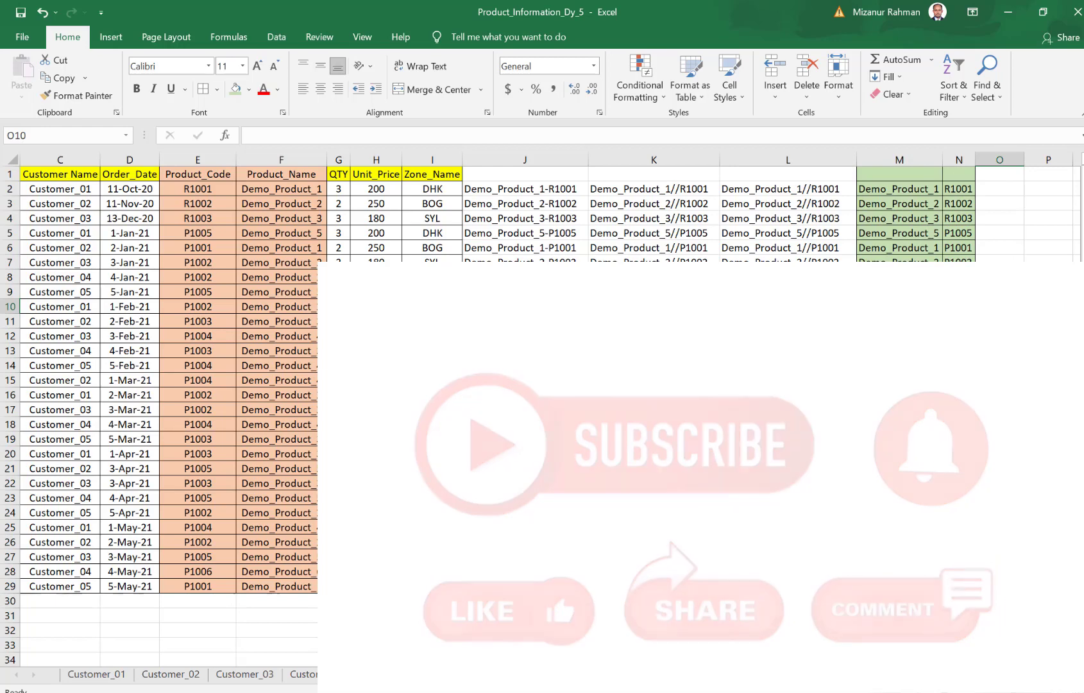